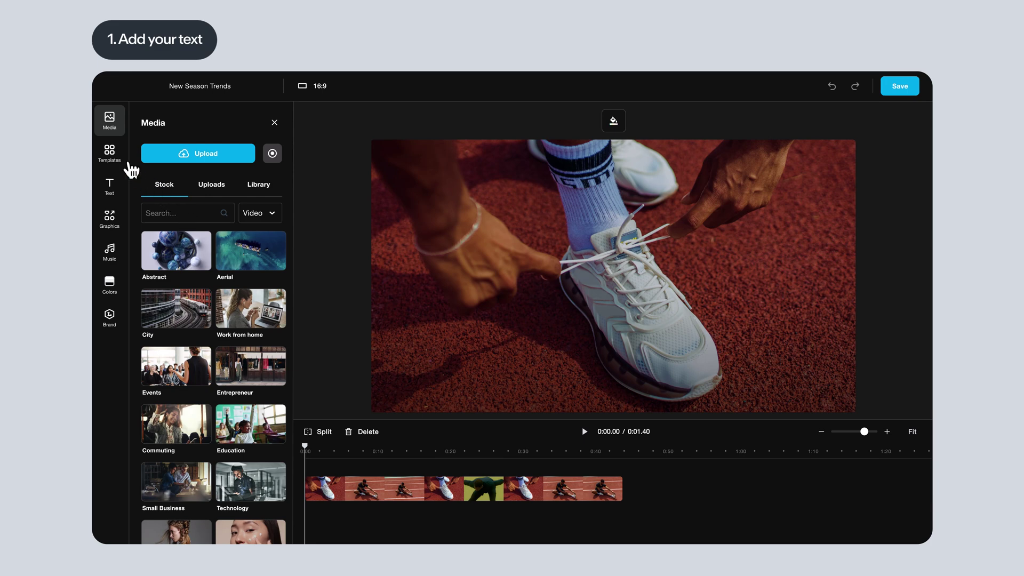
- Add the Consumer Good Ad template's Community Spotlight scene and delete its dark background clip
click(110, 154)
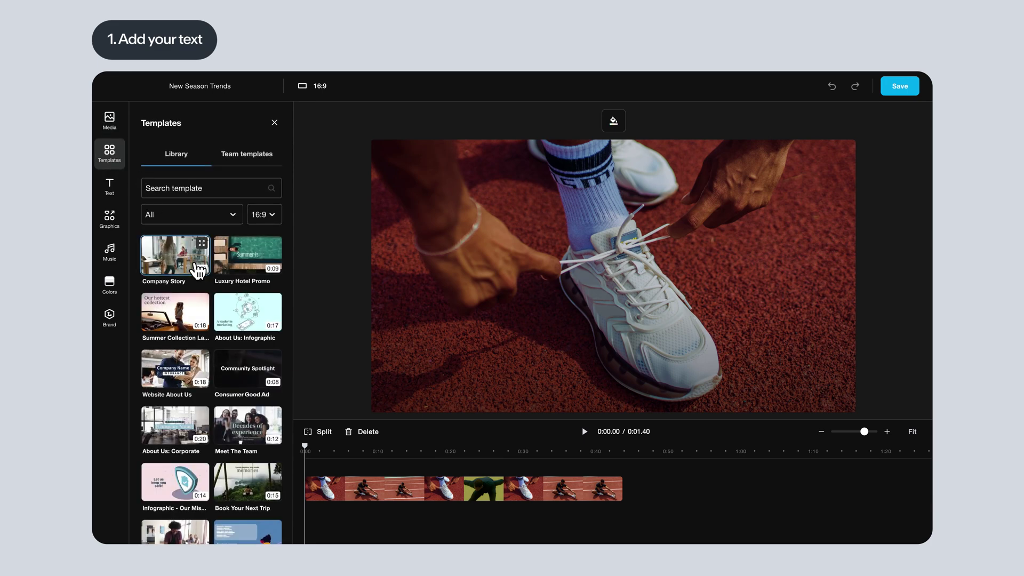
click(272, 372)
click(264, 311)
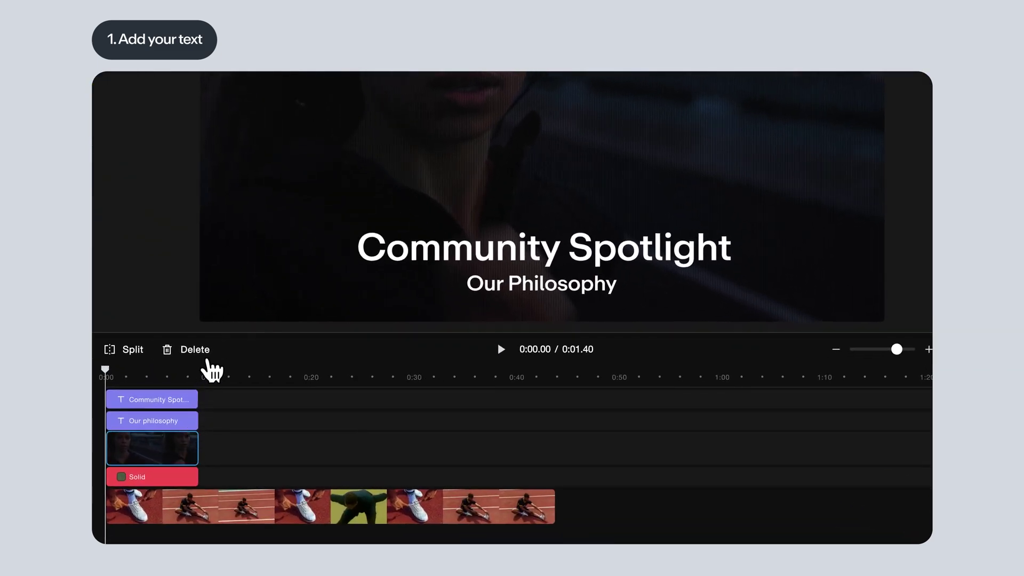
click(210, 359)
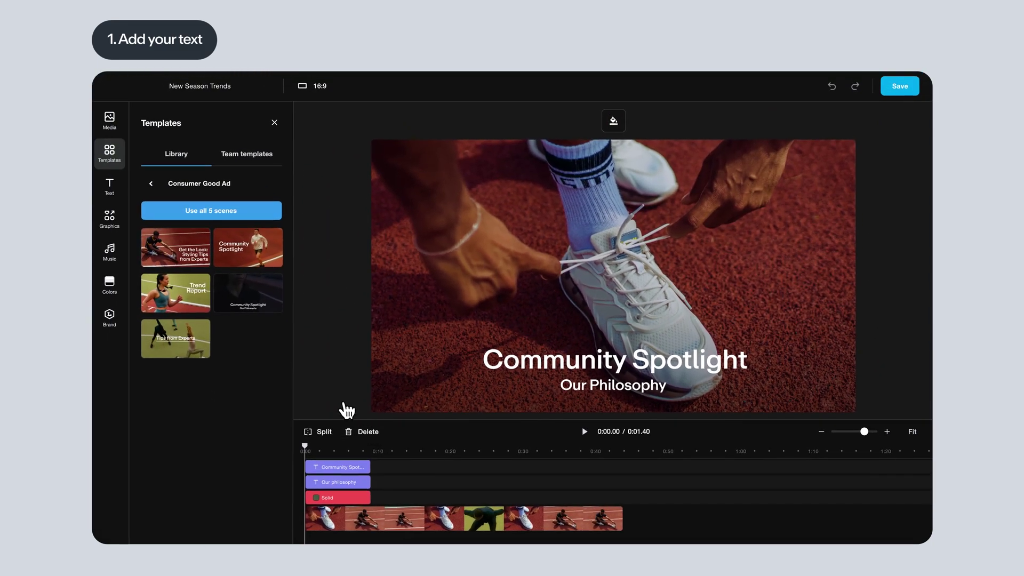
- Add a text element and replace its placeholder with 'Product Knowledge'
click(121, 192)
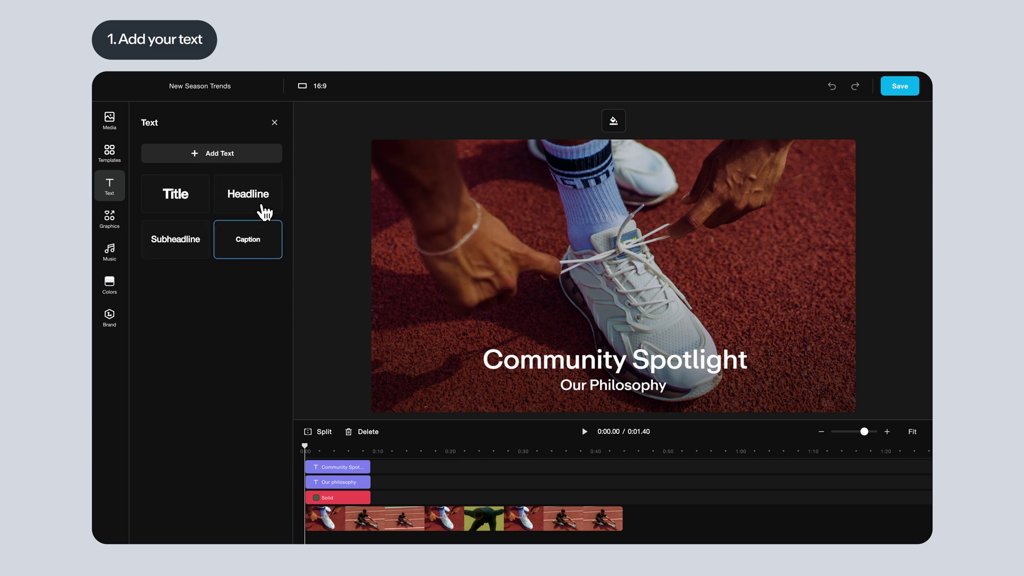
click(255, 166)
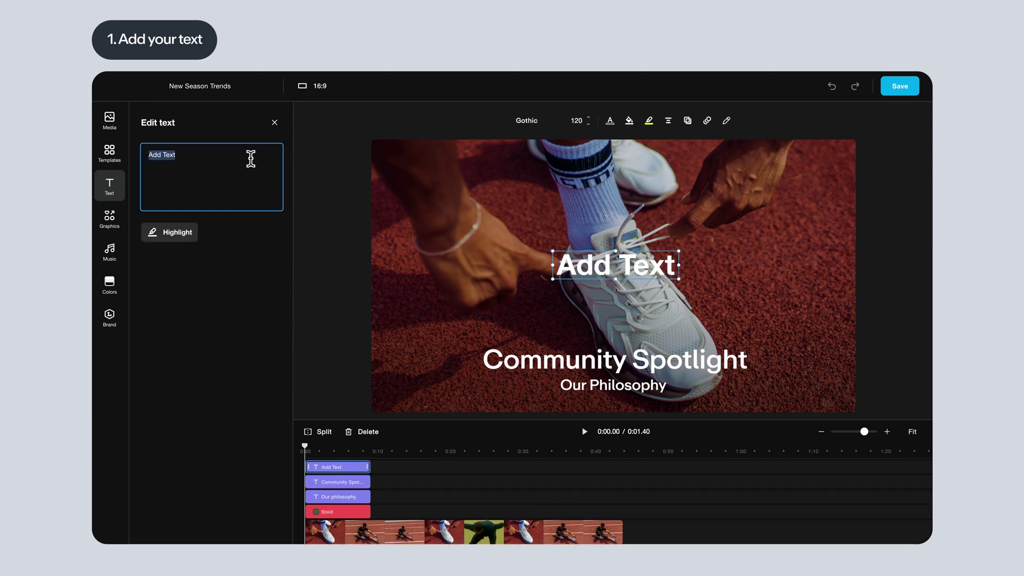
key(BackSpace)
text(Pr)
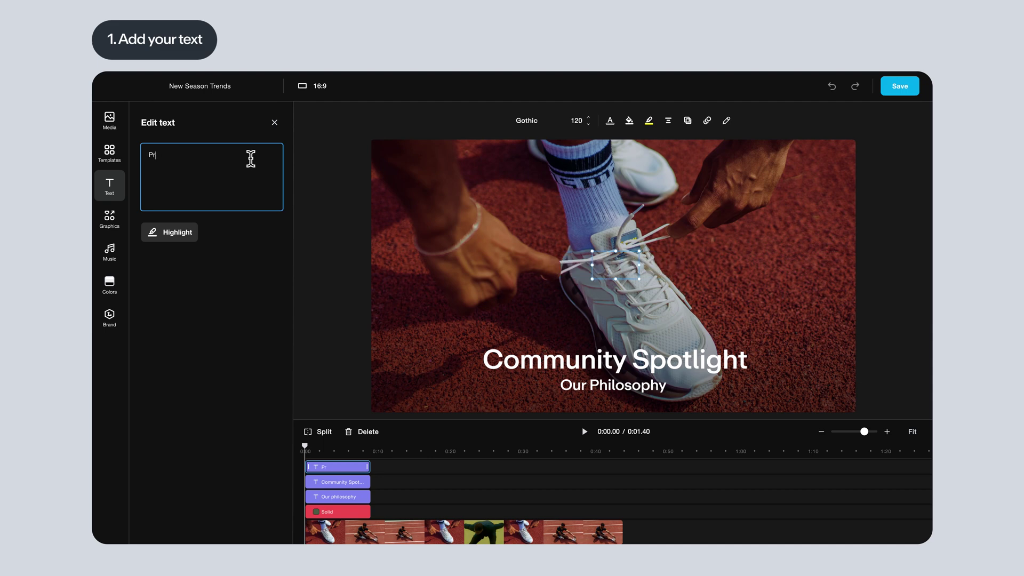
text(oduct Knowledge)
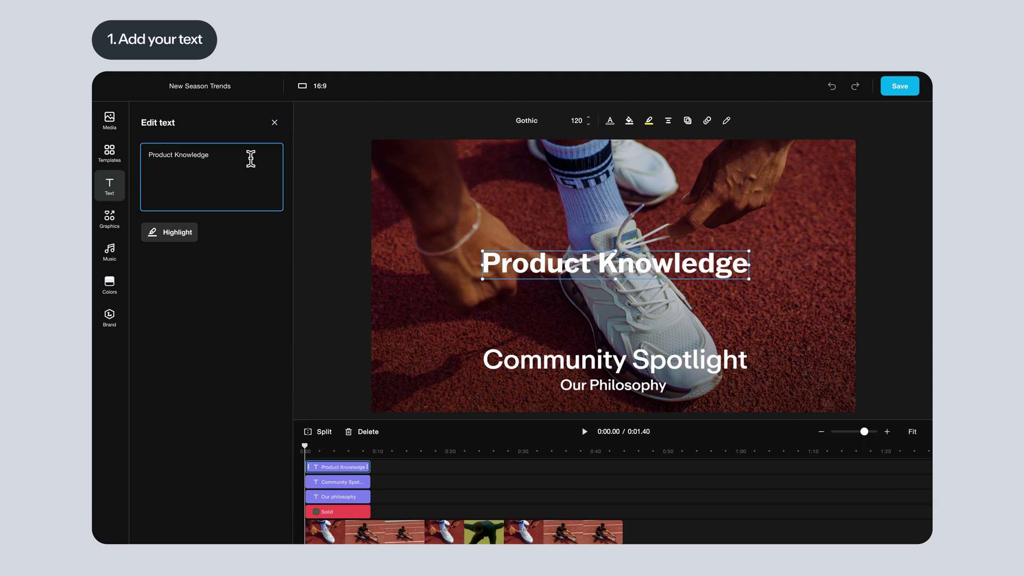
click(354, 192)
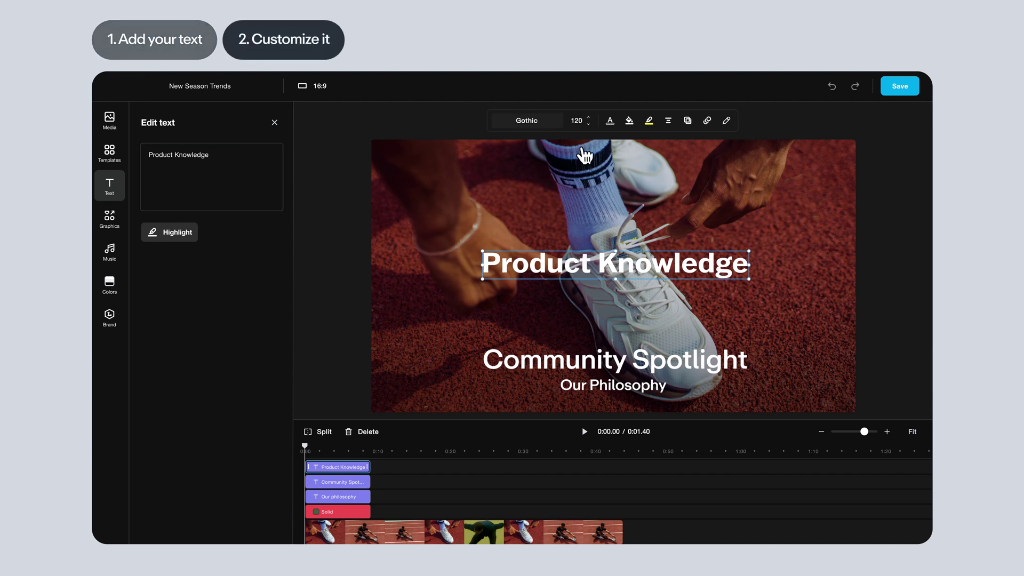
- Set the title font to Helvetica Neue Bold at size 220
click(558, 125)
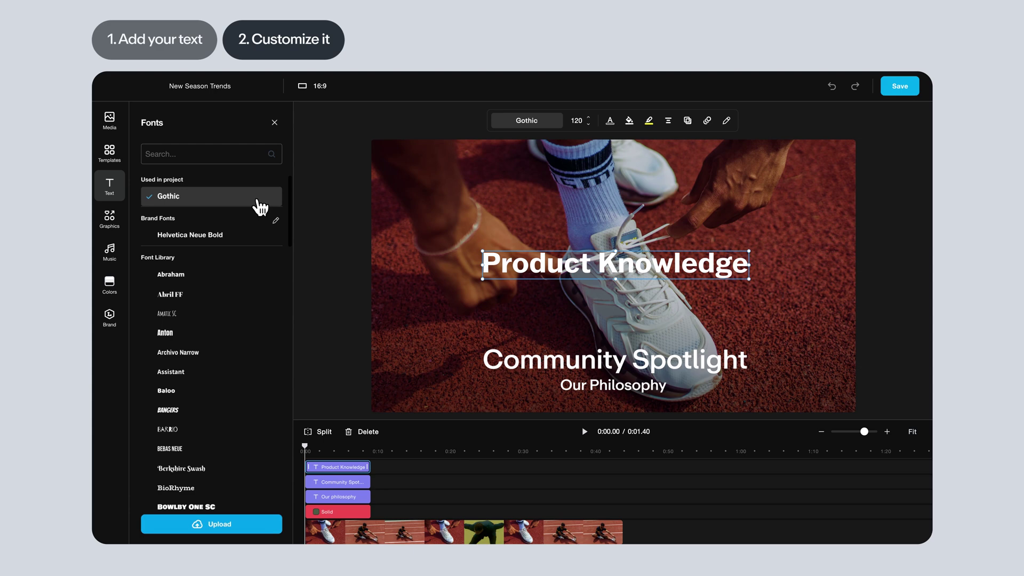
click(264, 243)
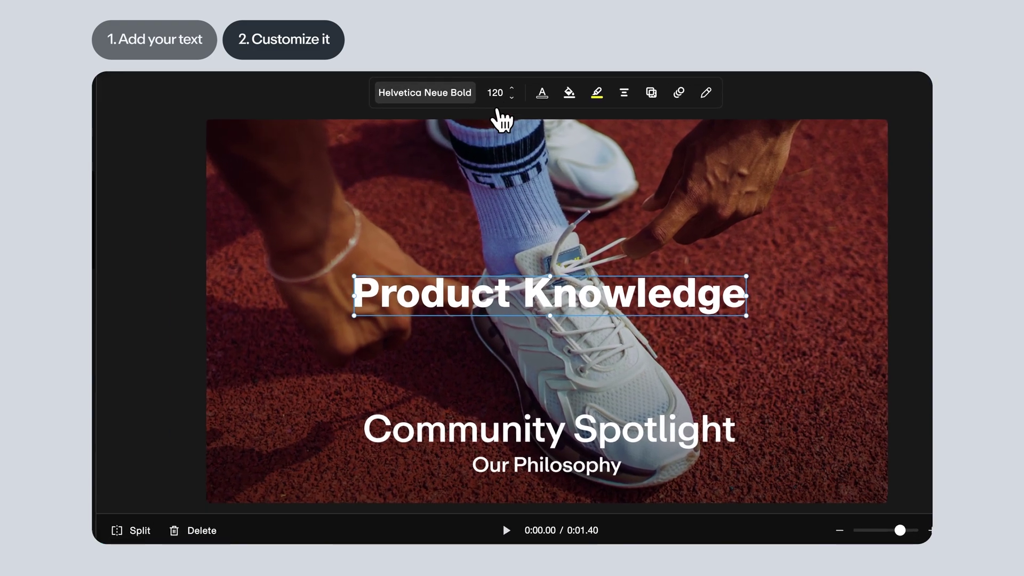
click(498, 94)
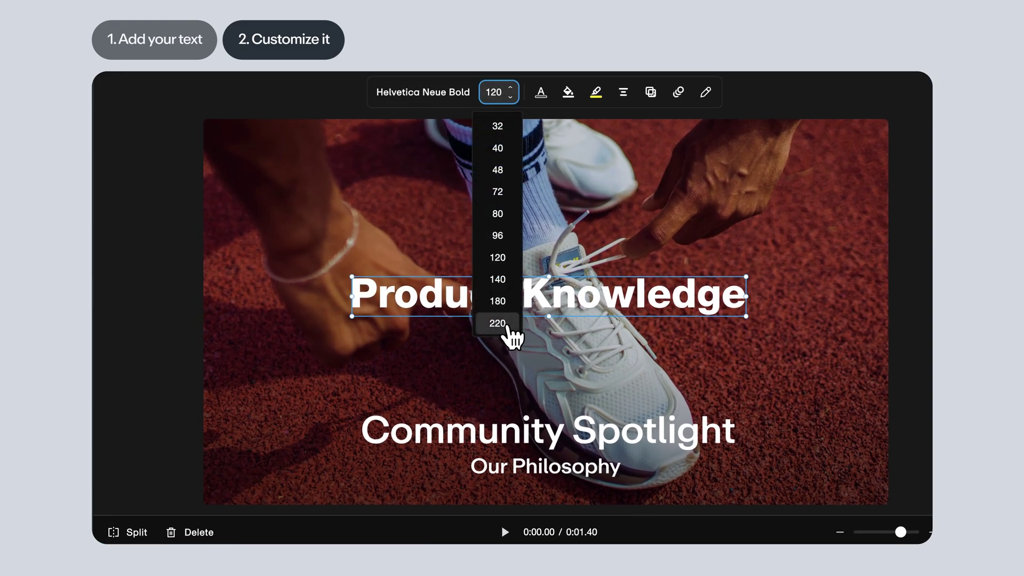
click(512, 323)
- Try grey #7E7E7E as the text colour, then set it back to white
click(541, 93)
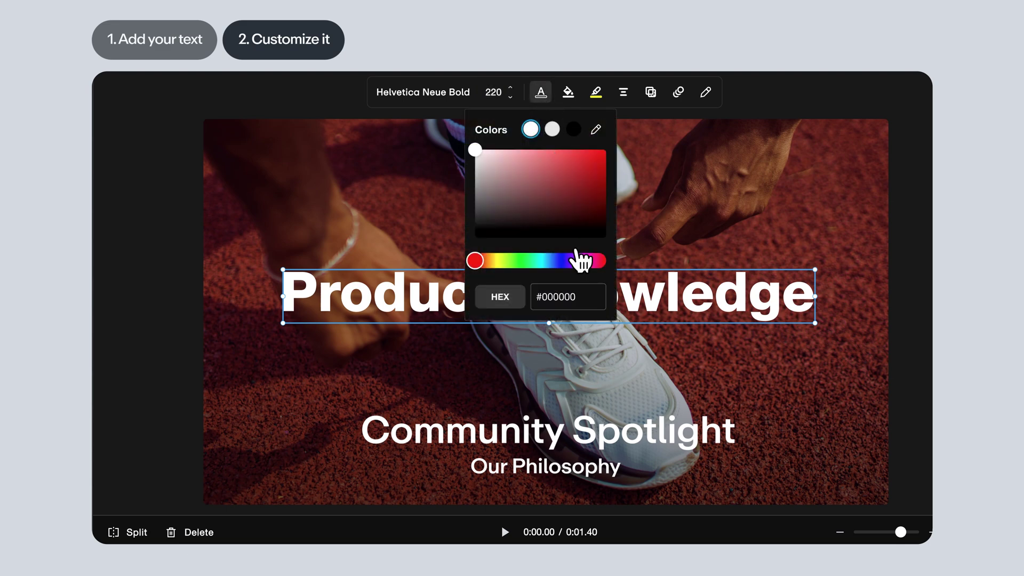
click(585, 297)
key(ctrl+a)
text(#7E7E7E)
key(Return)
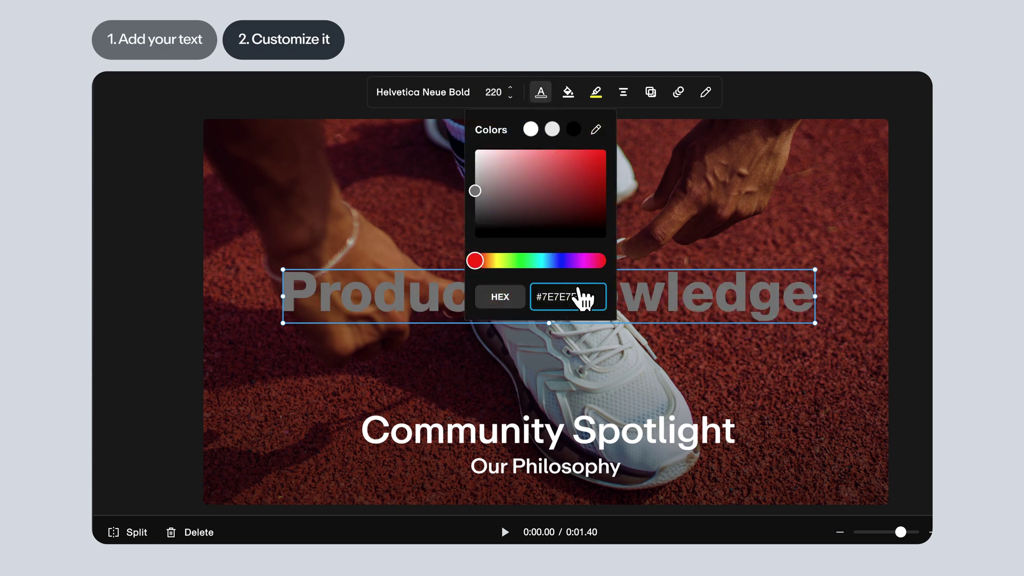
click(476, 150)
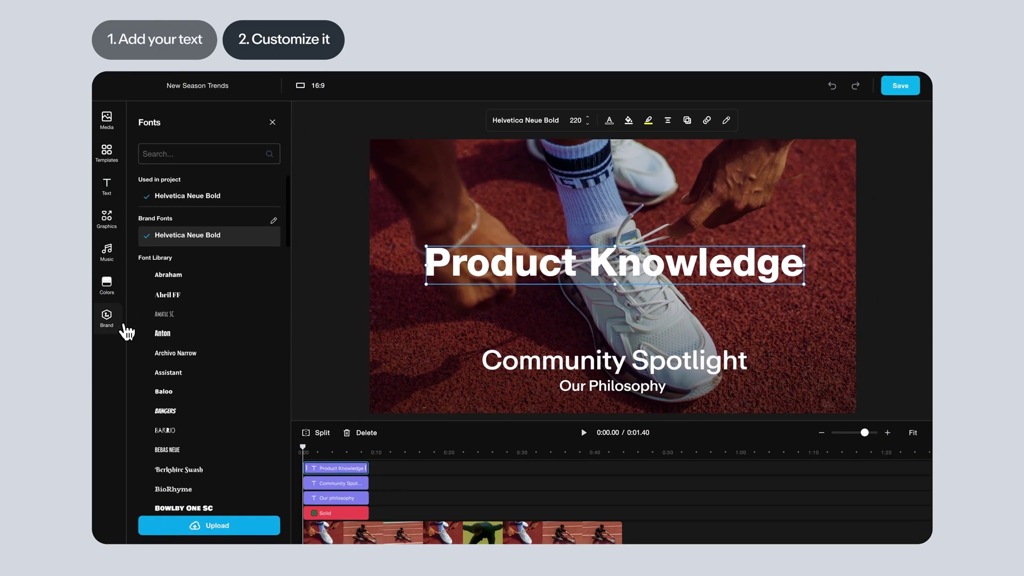
- Apply the brand colour palette from the Brand kit's Colors
click(125, 331)
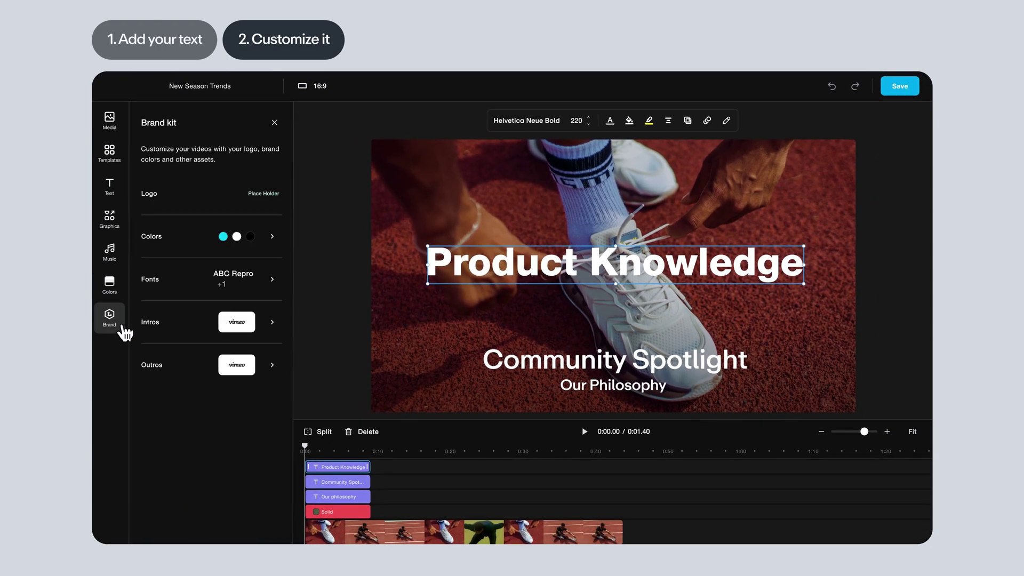
click(122, 290)
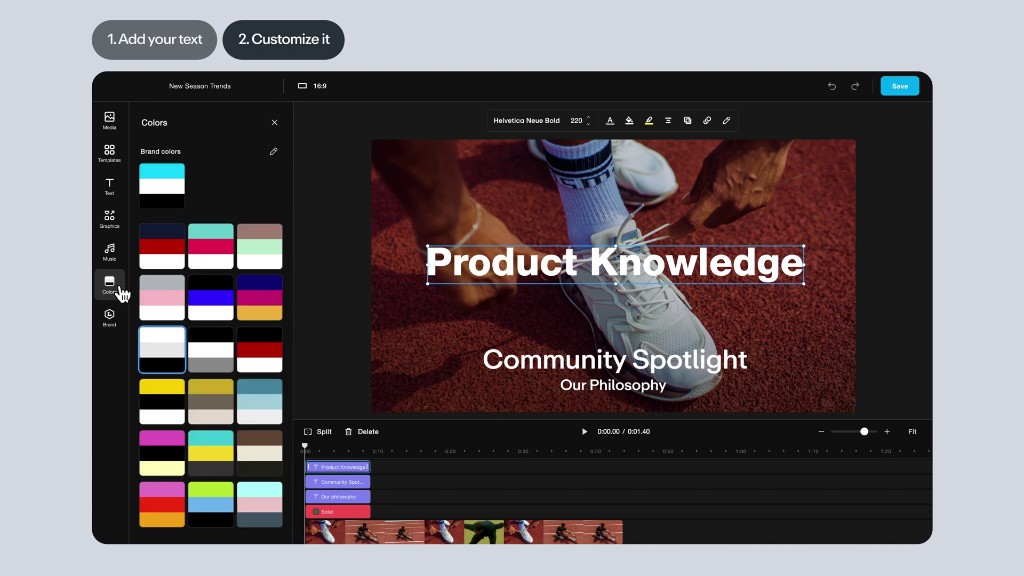
click(176, 205)
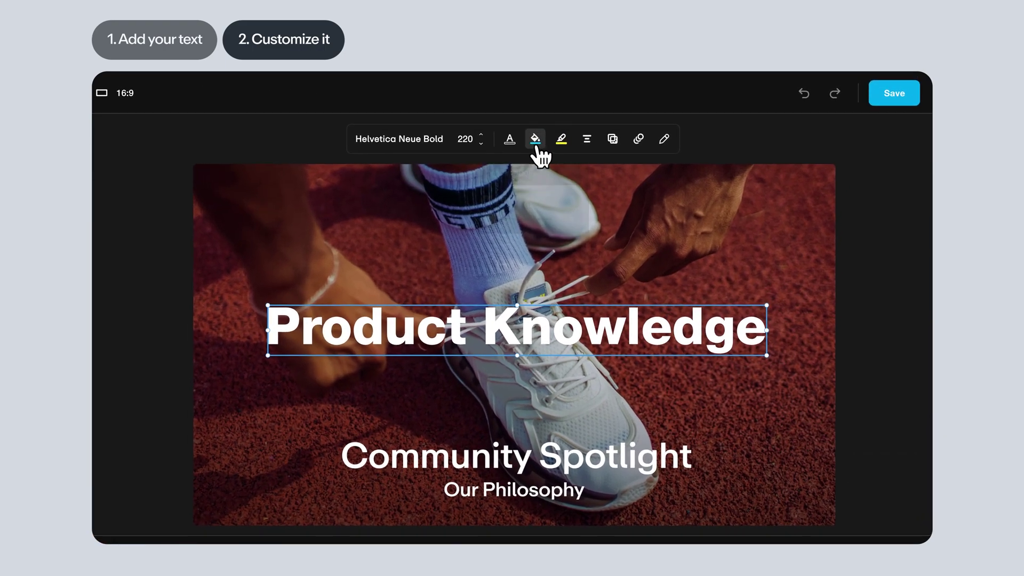
- Give the title a teal #0D8EAB background fill at 90 opacity
click(536, 143)
click(564, 176)
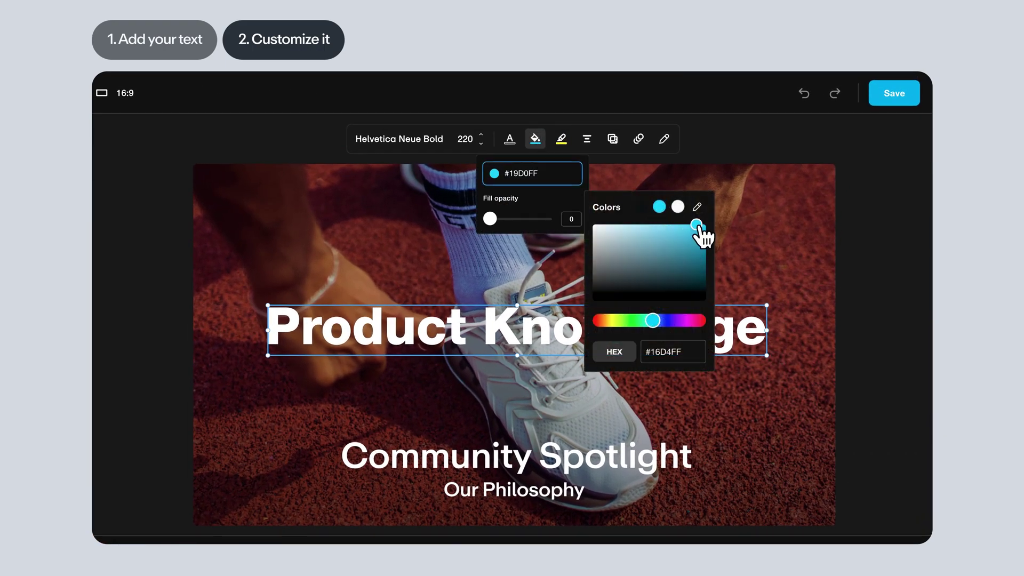
drag(697, 229, 698, 248)
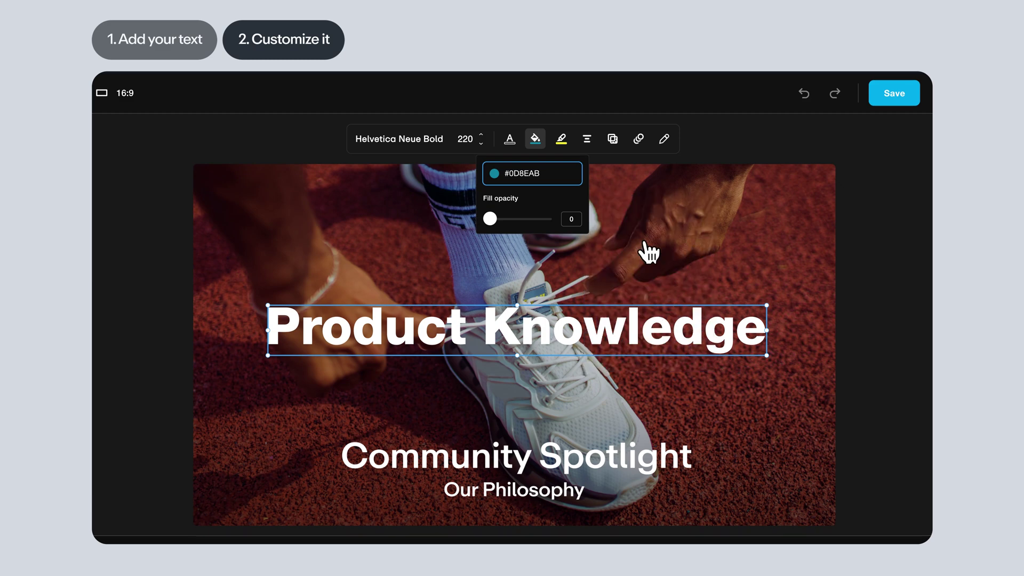
mouse_move(490, 218)
mouse_down()
mouse_move(528, 220)
mouse_move(546, 234)
mouse_up()
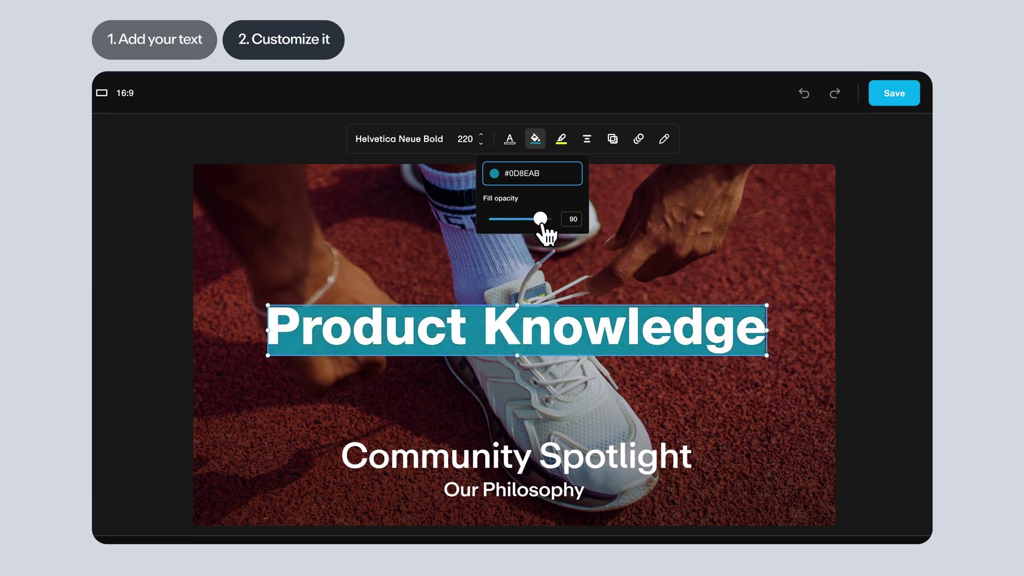
- Highlight the word 'Knowledge' in bright yellow
click(563, 142)
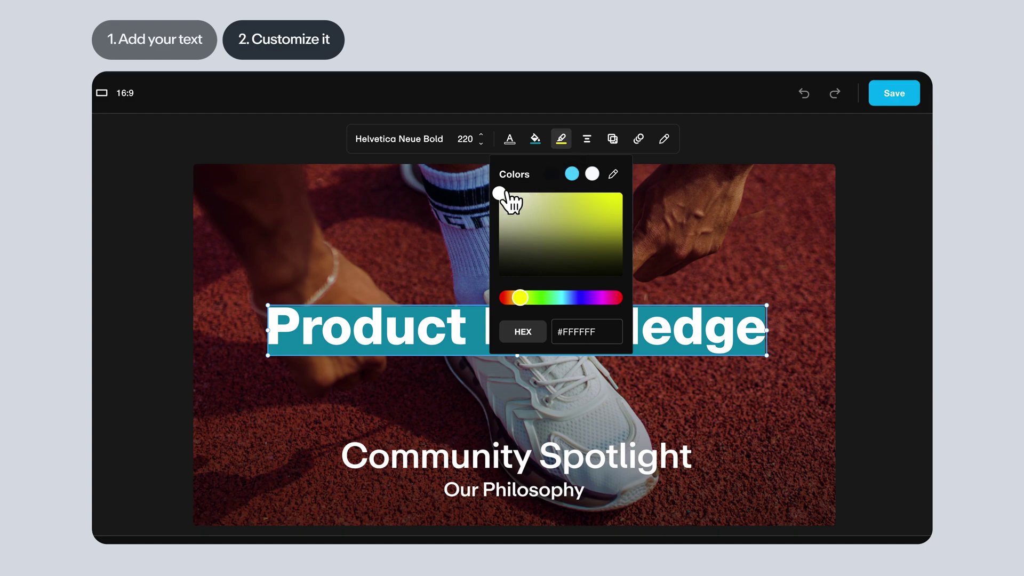
drag(506, 198, 576, 196)
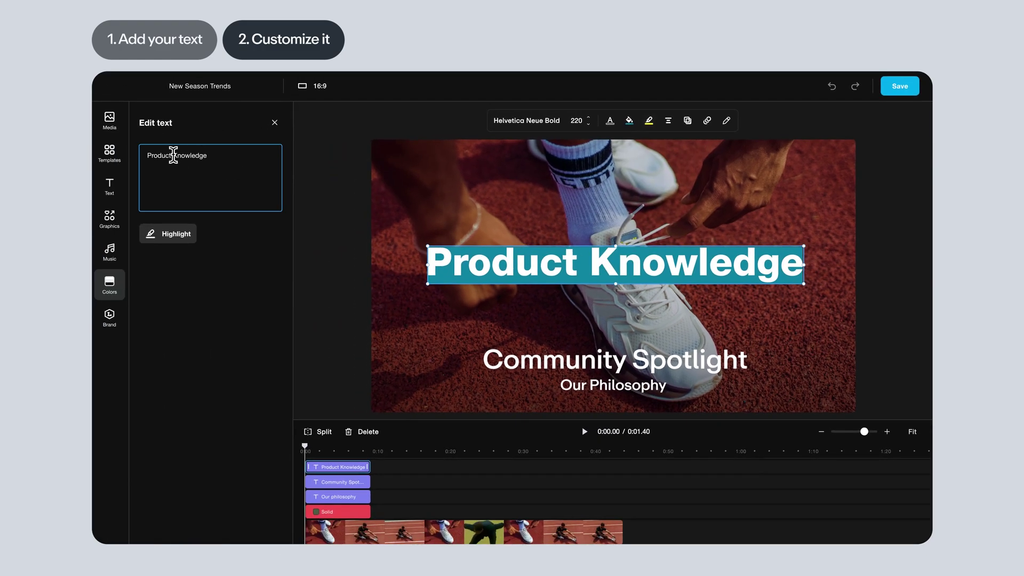
drag(175, 155, 208, 154)
click(192, 234)
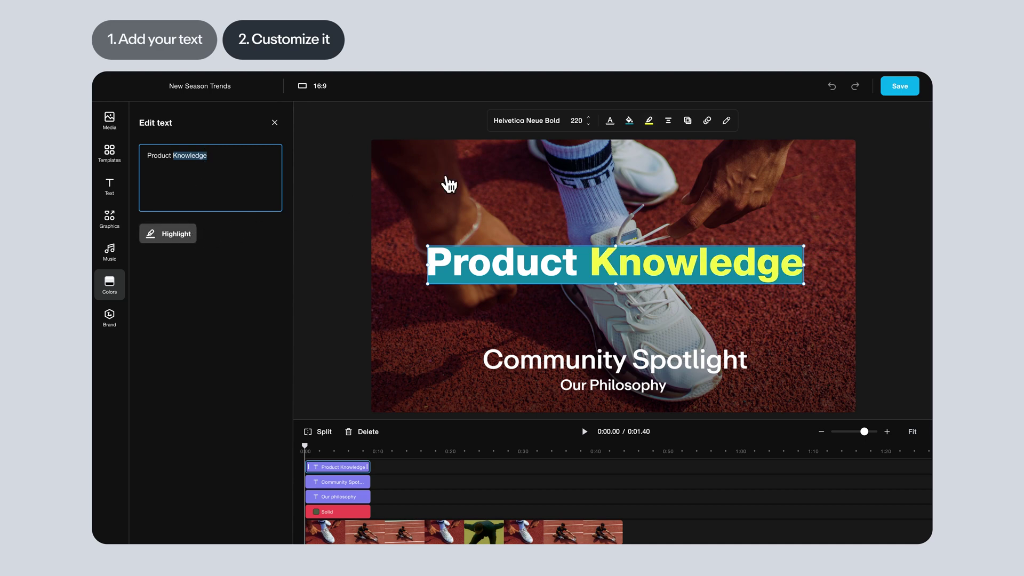
- Break the title before 'Knowledge' onto two lines and add a Strong drop shadow
click(668, 123)
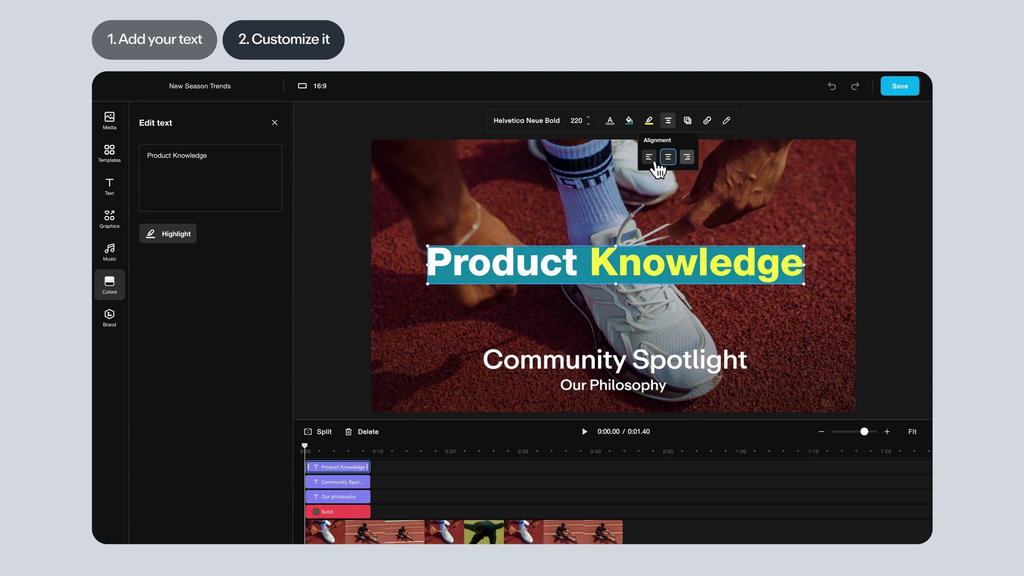
click(172, 156)
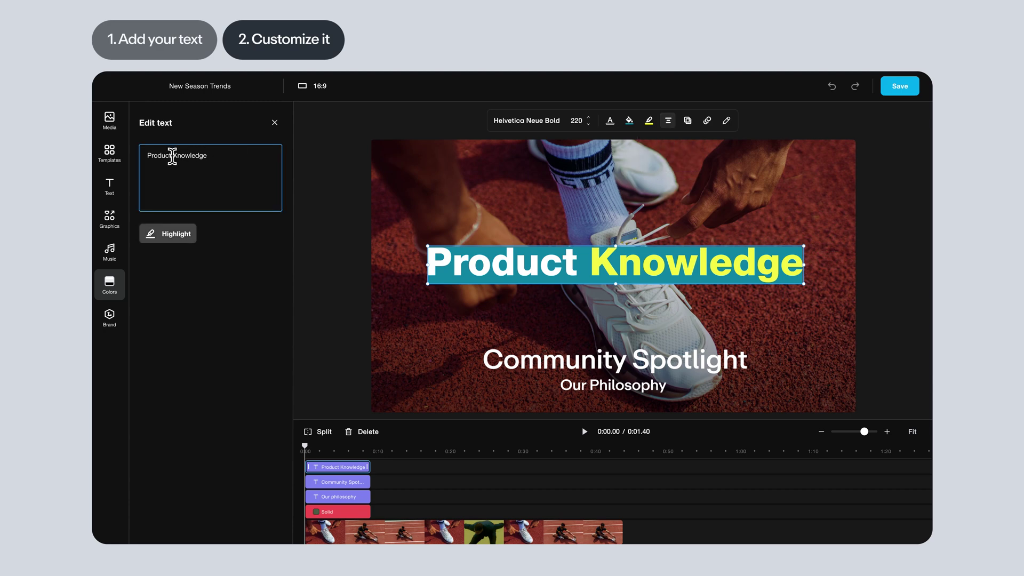
key(Return)
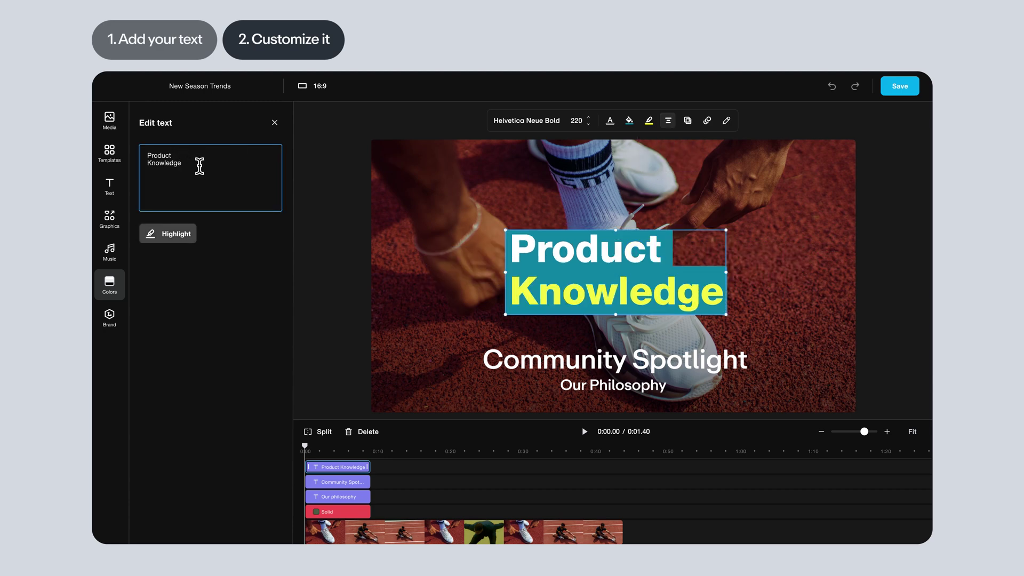
click(688, 121)
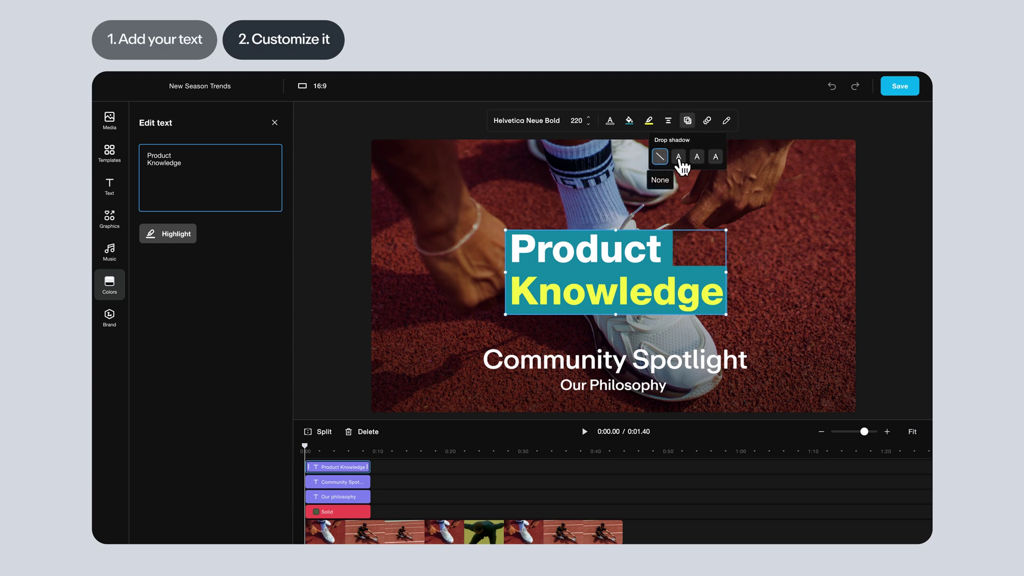
click(716, 157)
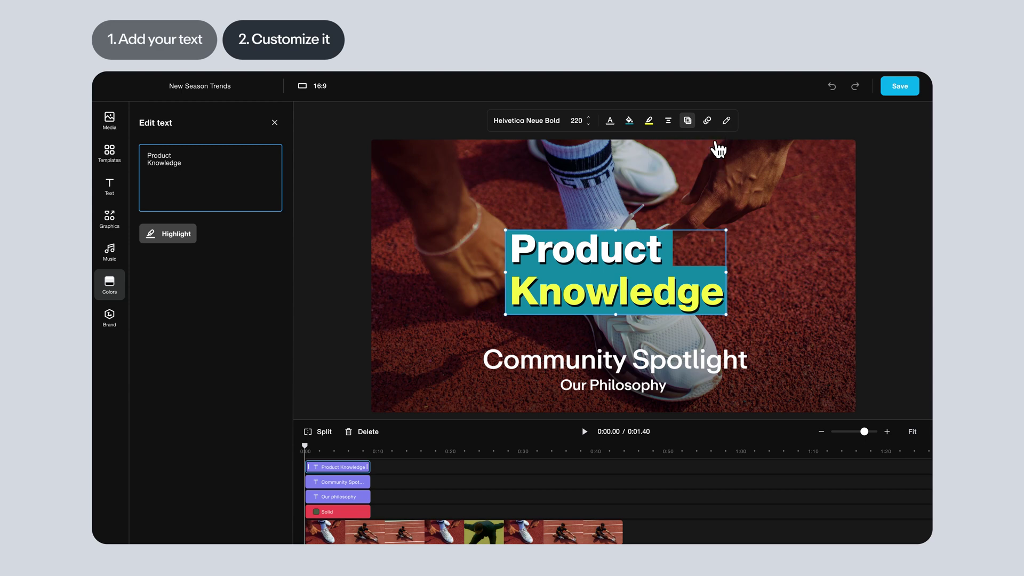
- Preview the Typewriter, Fade, Slide and Underline animations on the title
click(707, 122)
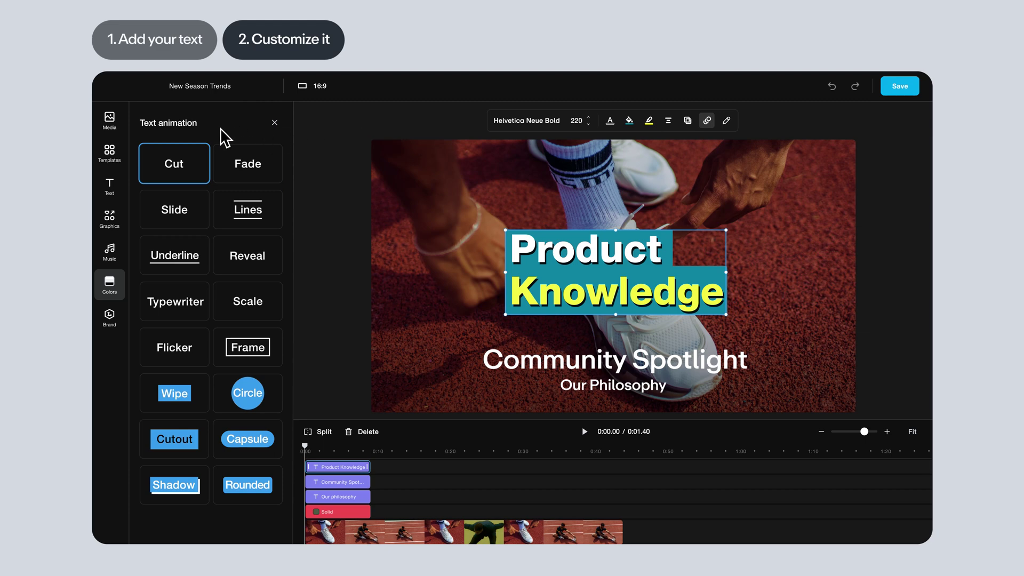
click(200, 308)
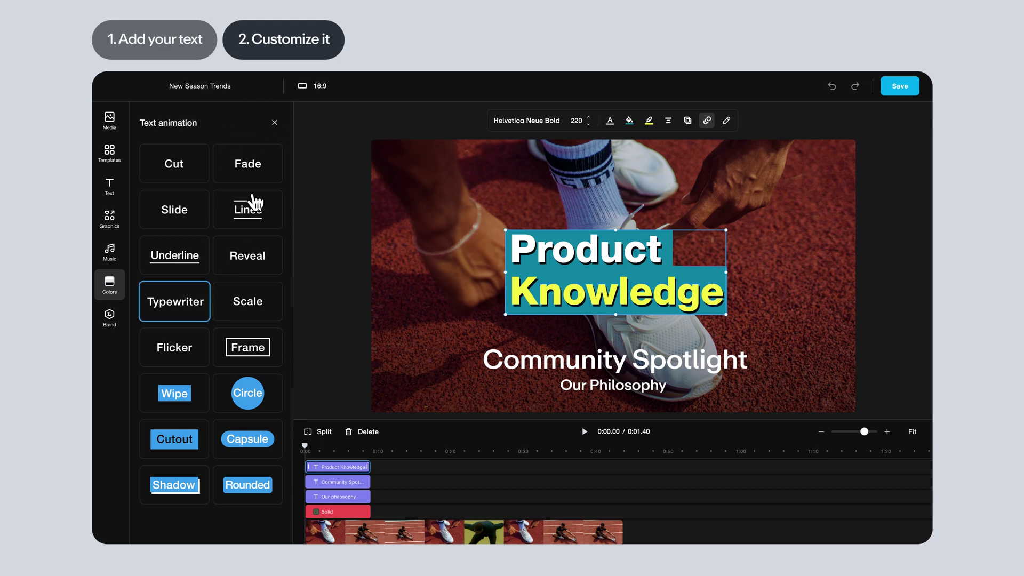
click(265, 173)
click(206, 218)
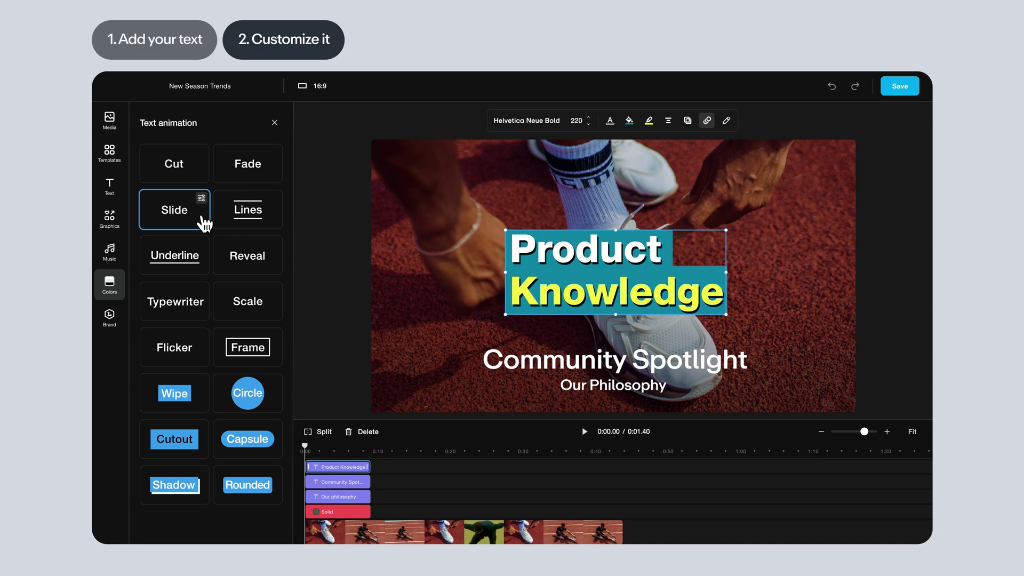
click(206, 273)
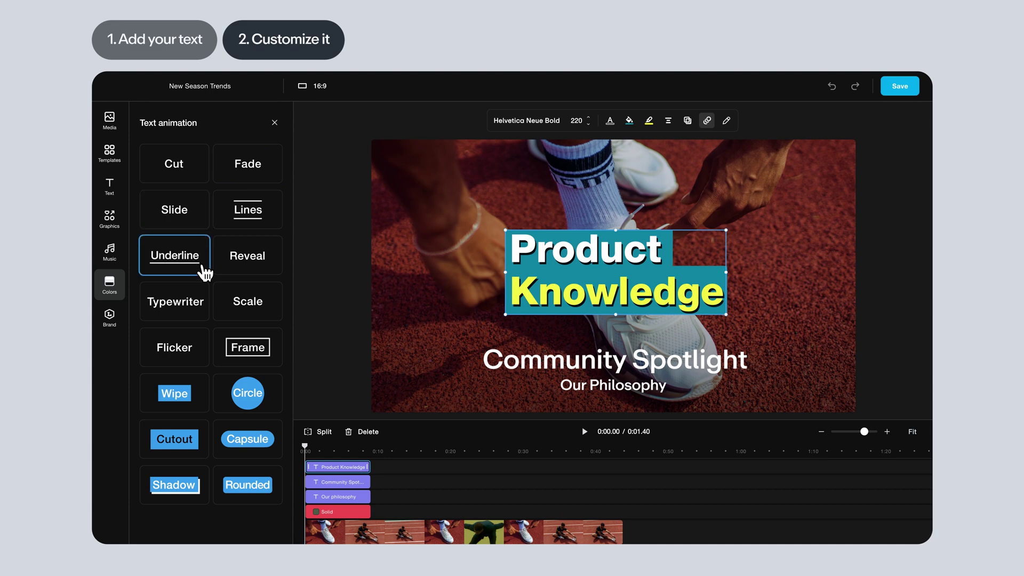
click(205, 317)
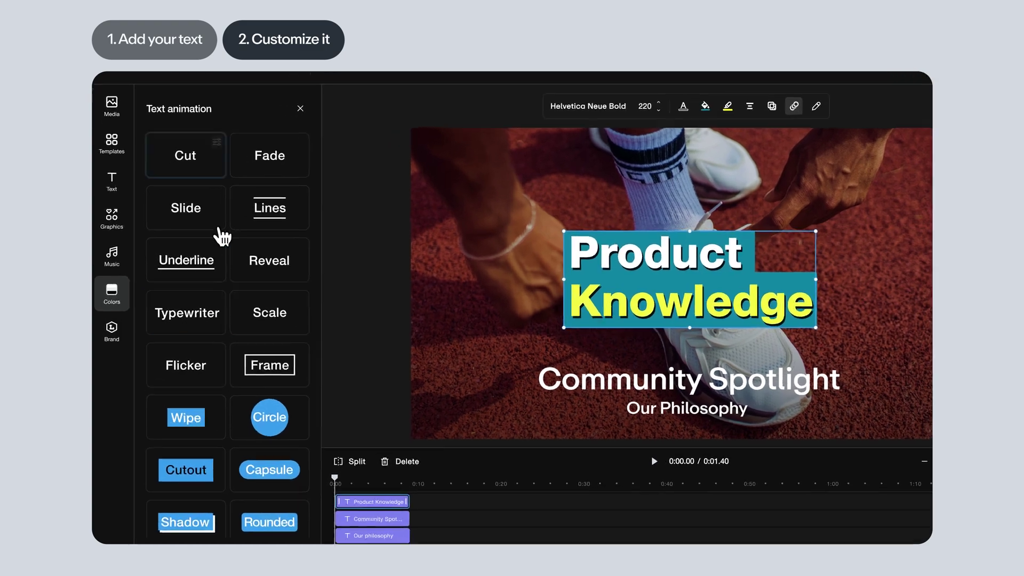
- Apply the Cut animation, trying box, line and word Animate by options
click(200, 158)
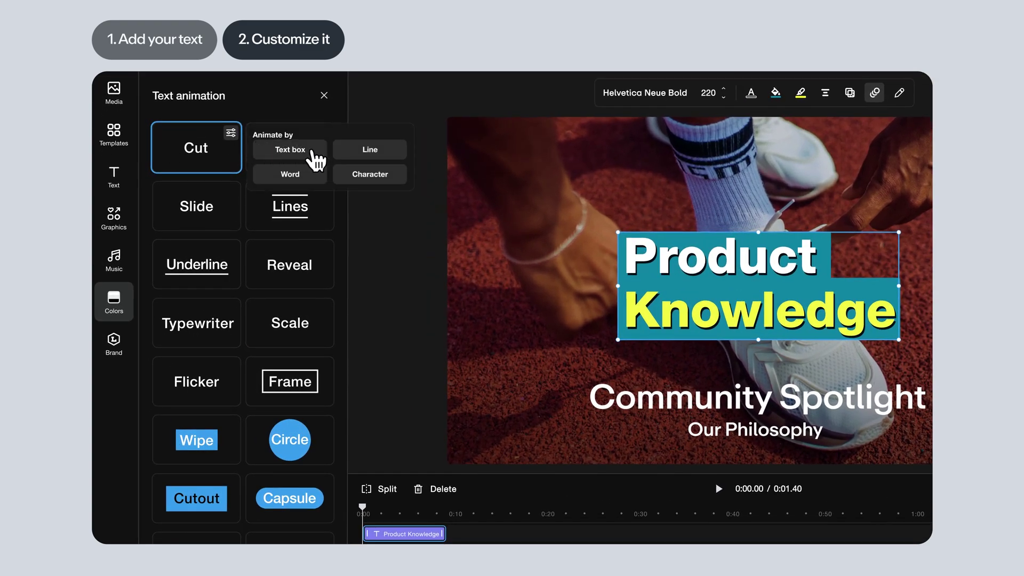
click(313, 151)
click(384, 154)
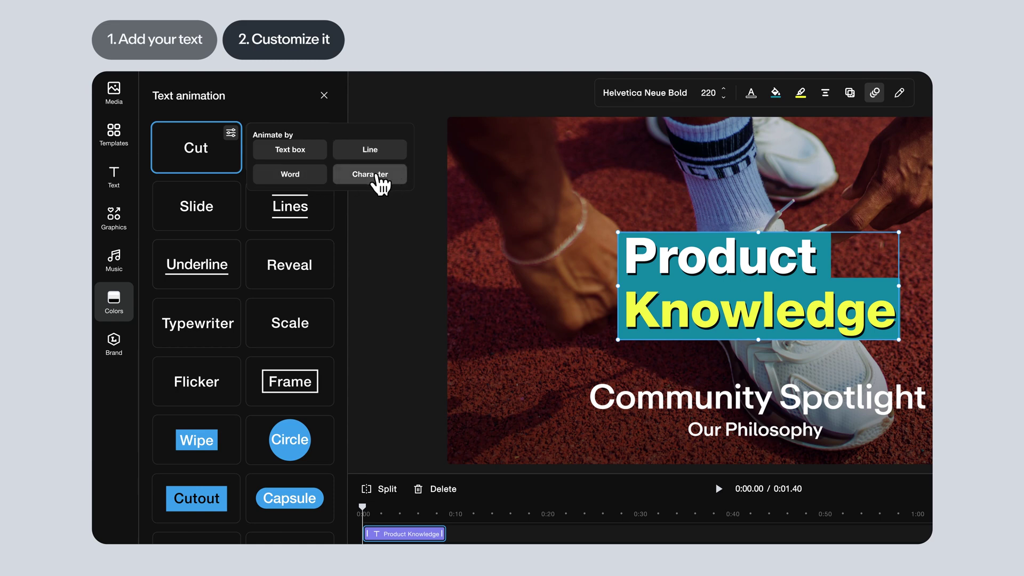
click(322, 182)
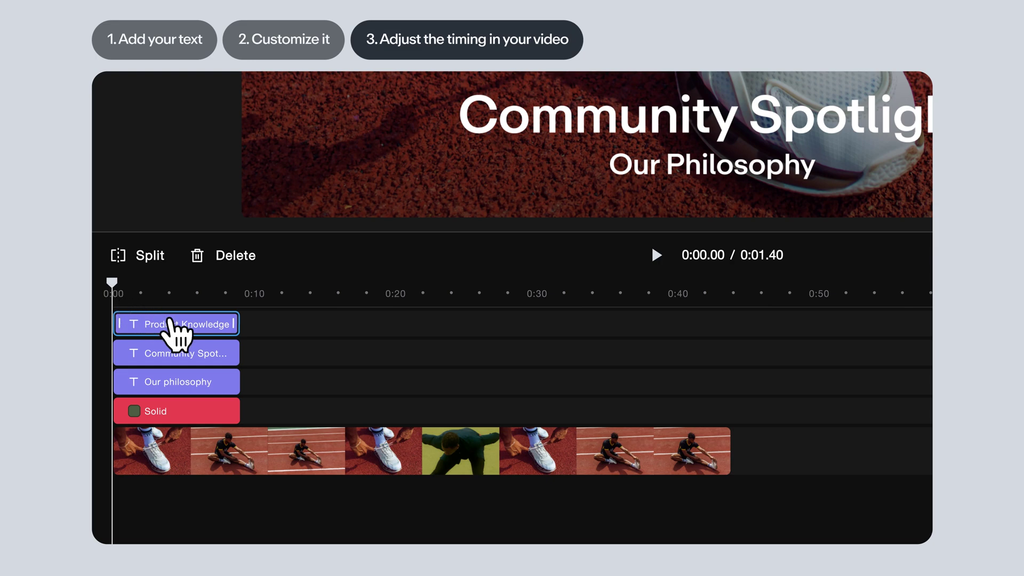
- Delay the Product Knowledge clip, extend it to about 0:15, and move Community Spotlight later
drag(174, 323, 205, 322)
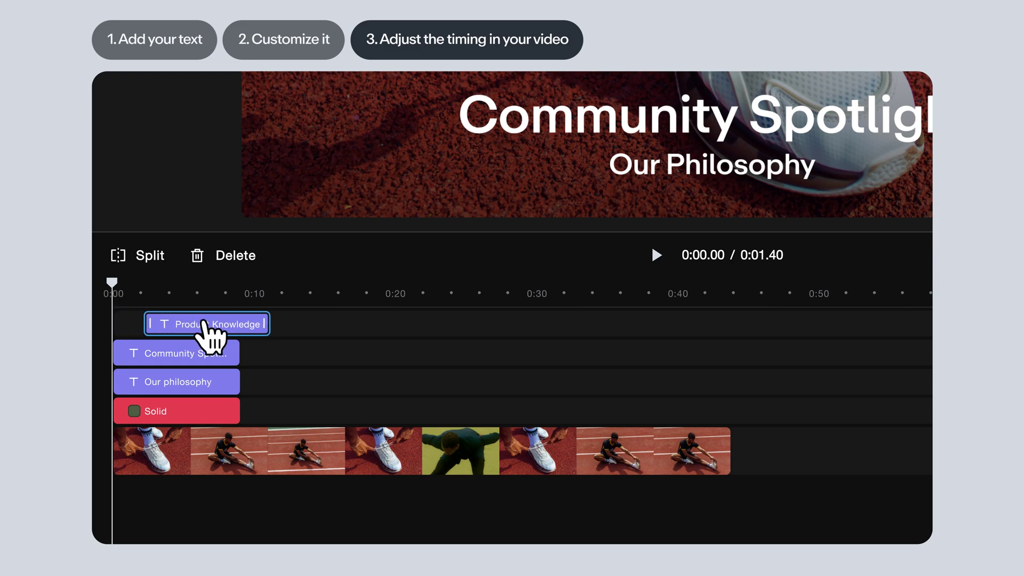
drag(270, 323, 320, 324)
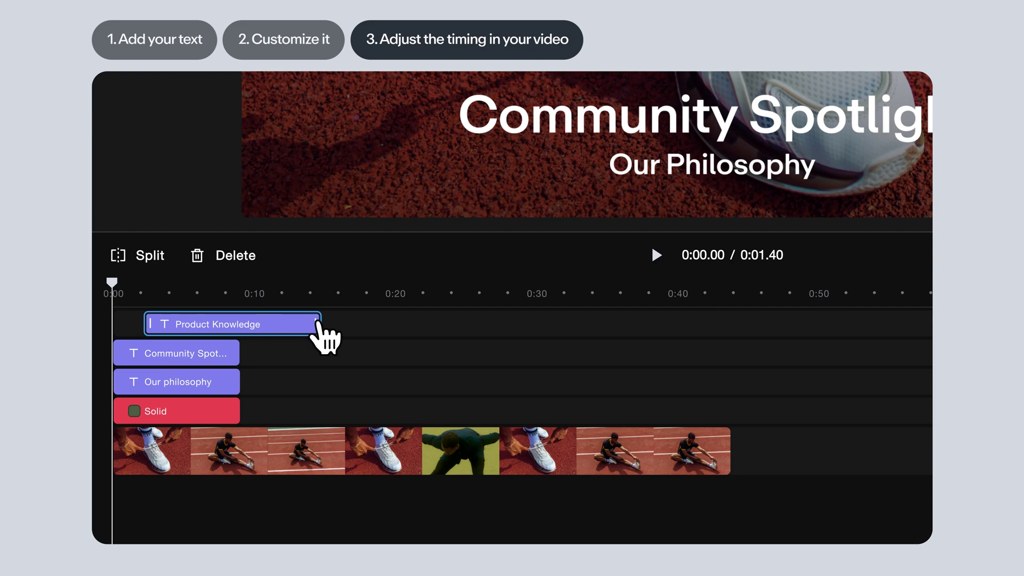
click(200, 294)
drag(218, 354, 265, 353)
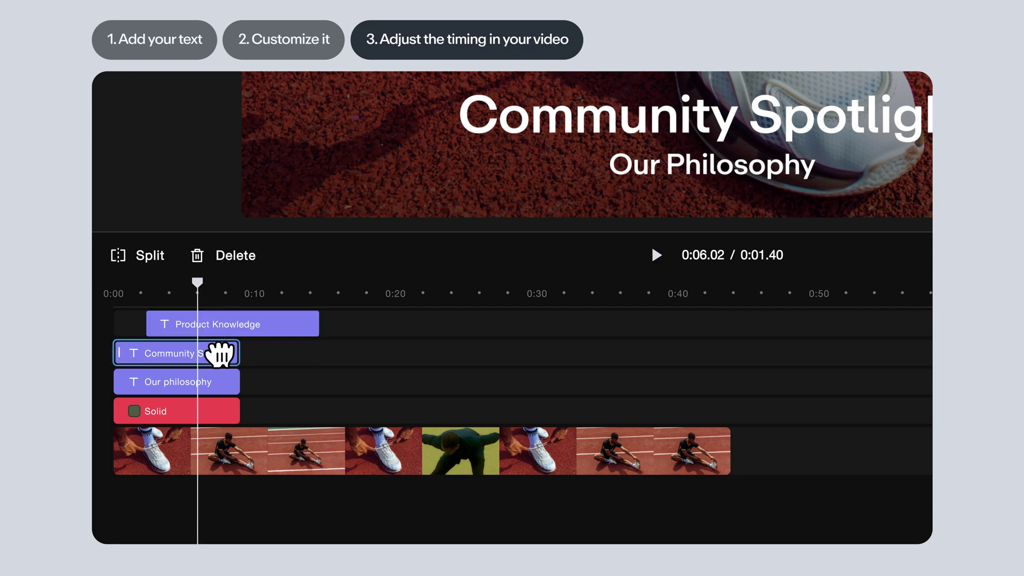